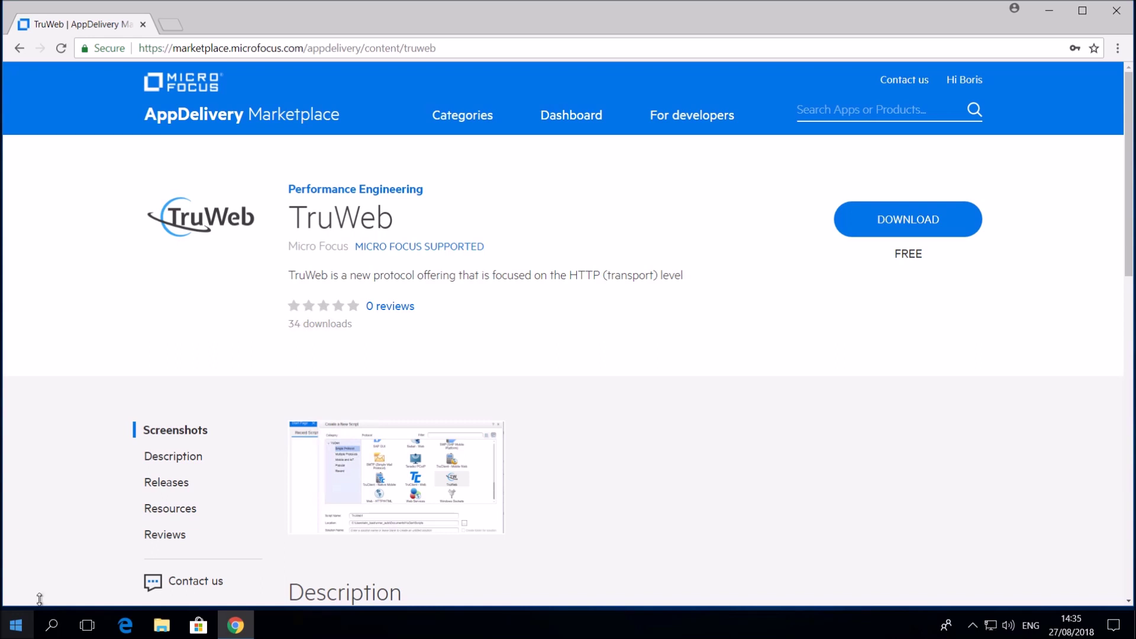
Step: Expand the Windows 2018.8.3 release and download TruWeb_2018.8.3.zip (26.0 MB), then open the archive
{"action": "scroll", "coordinate": [569, 395], "scroll_direction": "down", "scroll_amount": 9}
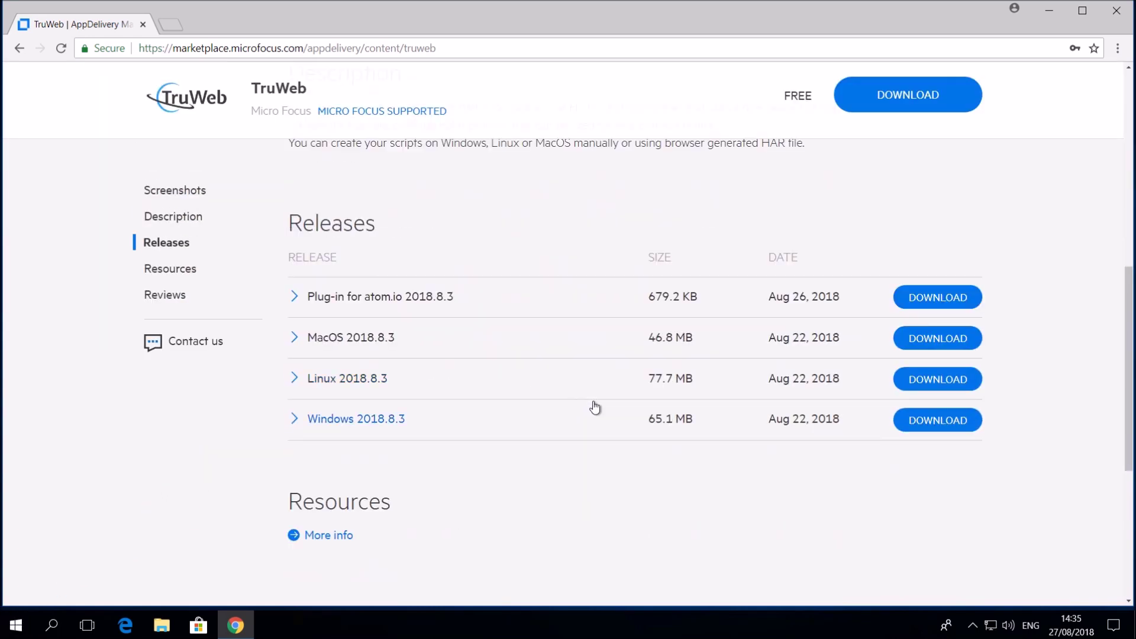
{"action": "left_click", "coordinate": [292, 425]}
{"action": "scroll", "coordinate": [254, 432], "scroll_direction": "down", "scroll_amount": 3}
{"action": "scroll", "coordinate": [256, 433], "scroll_direction": "down", "scroll_amount": 1}
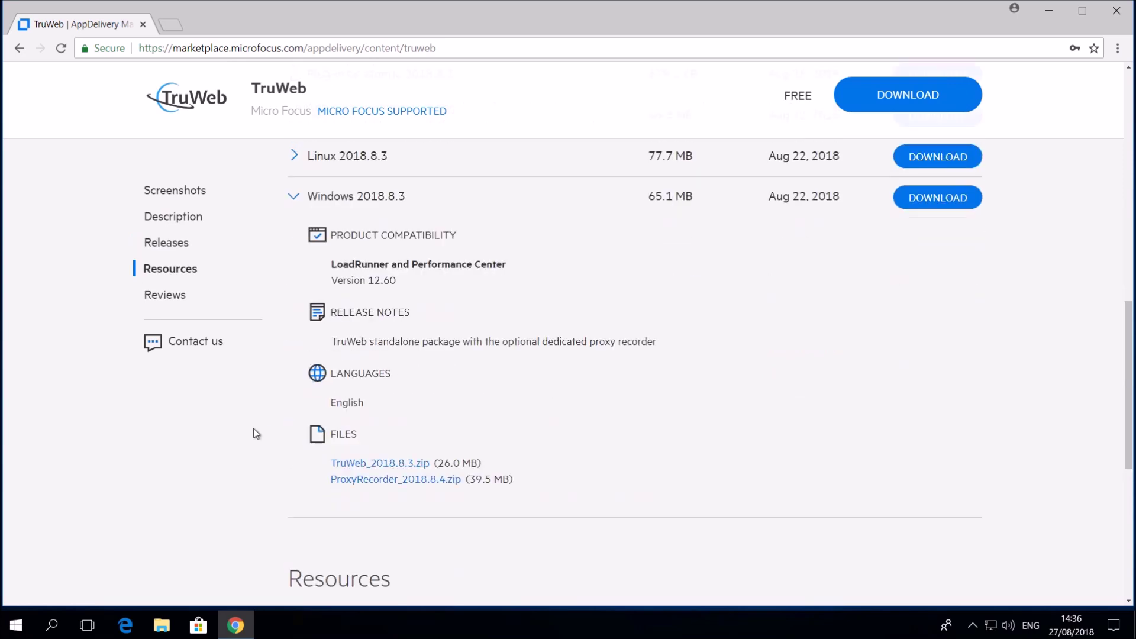
{"action": "scroll", "coordinate": [255, 434], "scroll_direction": "up", "scroll_amount": 1}
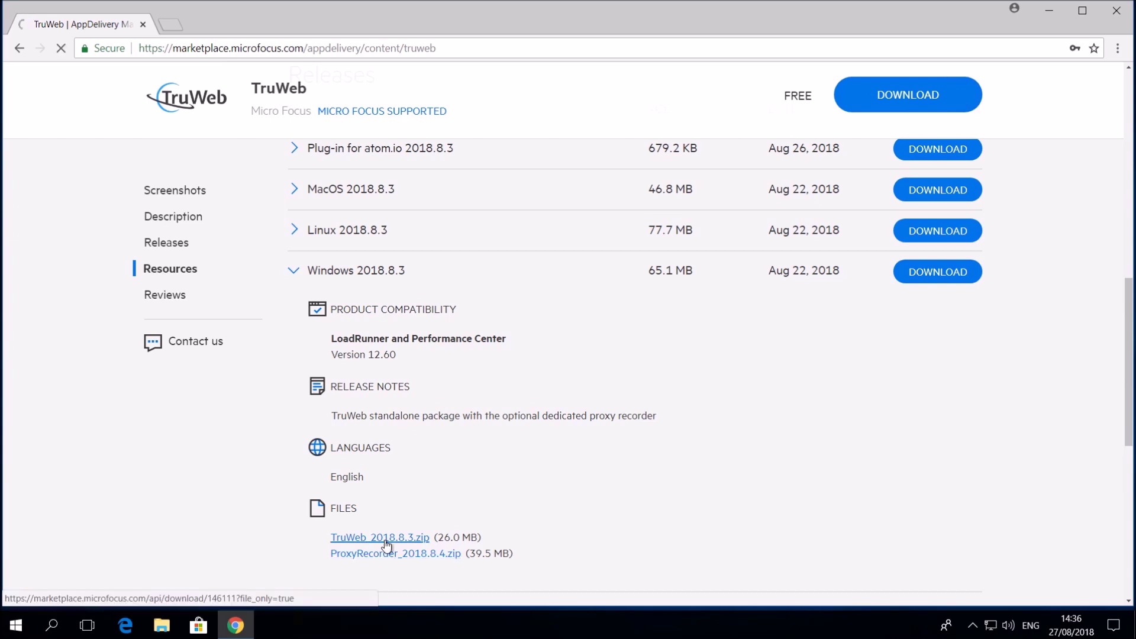
{"action": "left_click", "coordinate": [385, 538]}
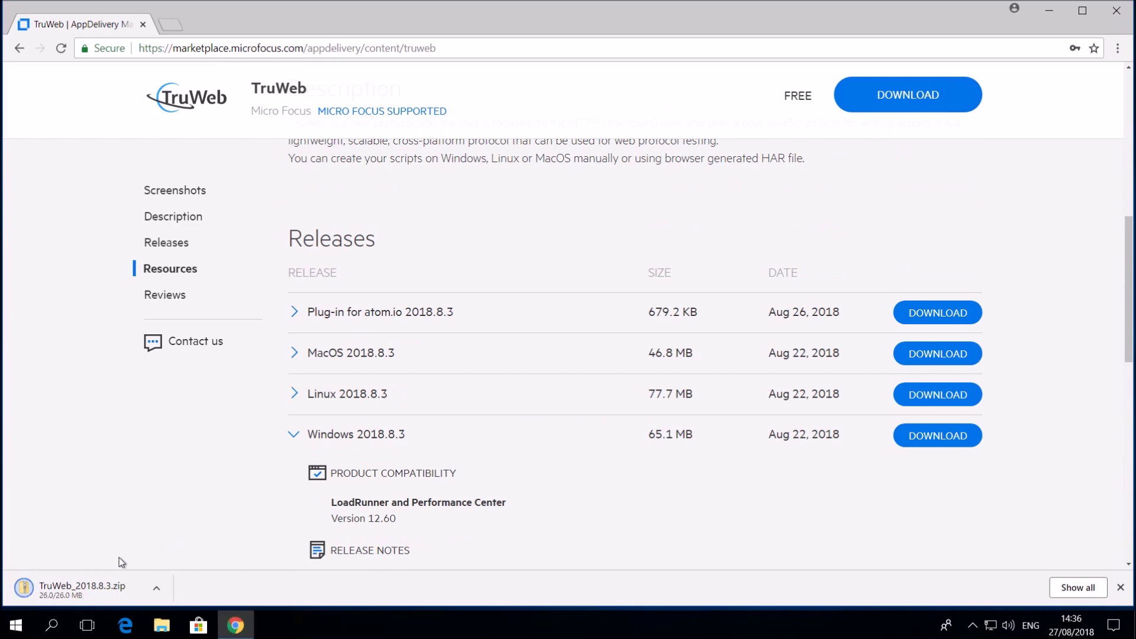
{"action": "scroll", "coordinate": [112, 572], "scroll_direction": "up", "scroll_amount": 3}
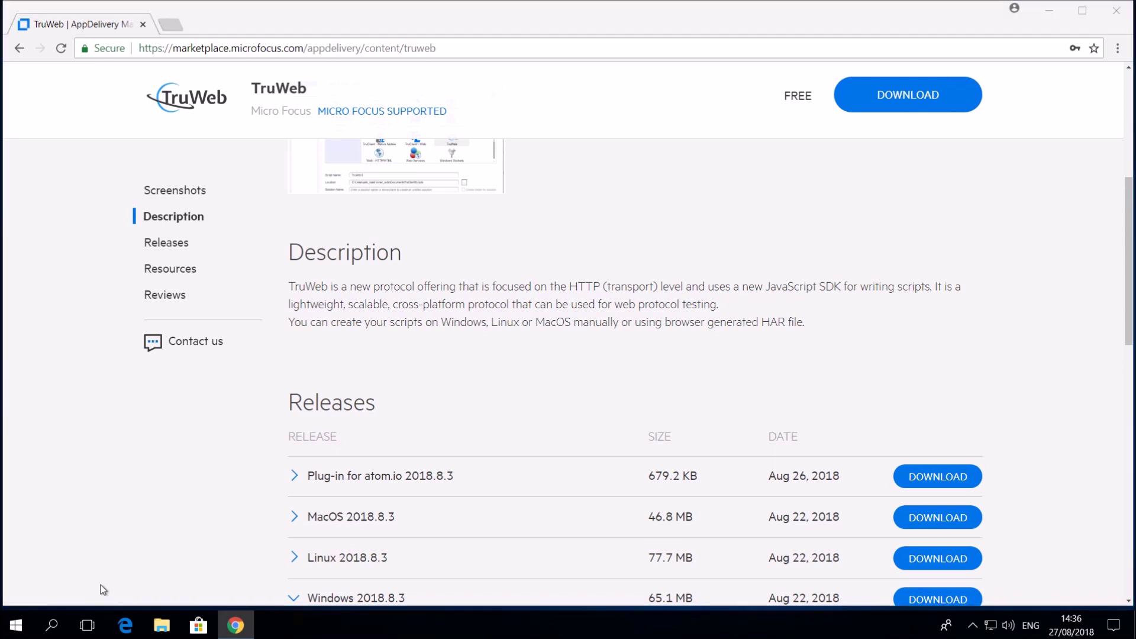
{"action": "key", "text": "super+e"}
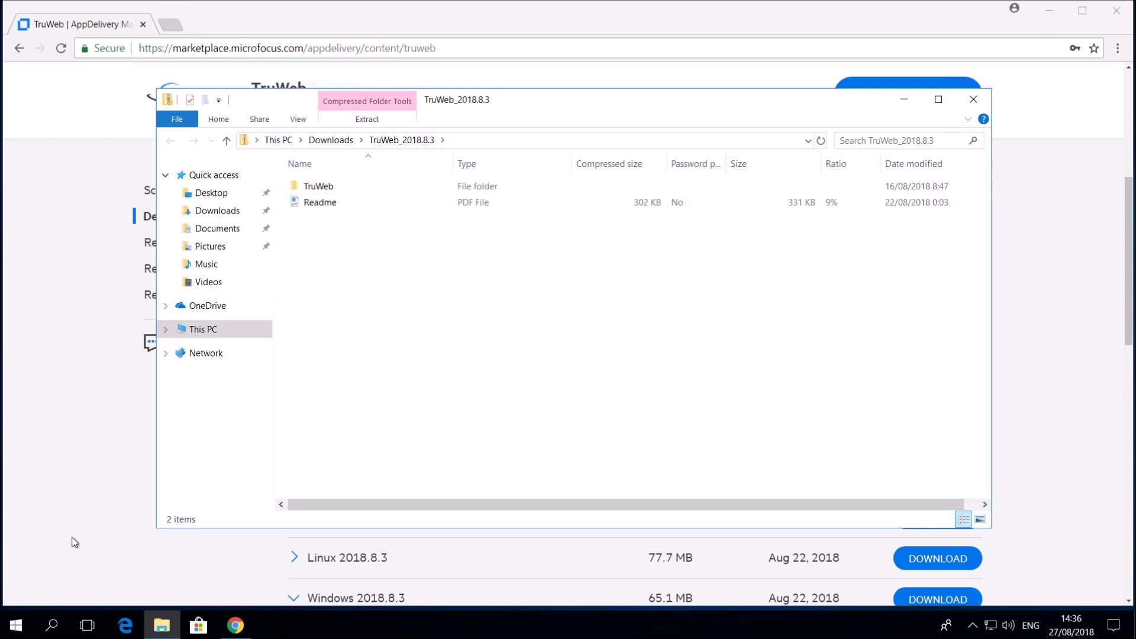
Step: Open C:\ in a second window, drag the TruWeb folder from the zip onto it, and open C:\TruWeb
{"action": "left_click", "coordinate": [7, 636]}
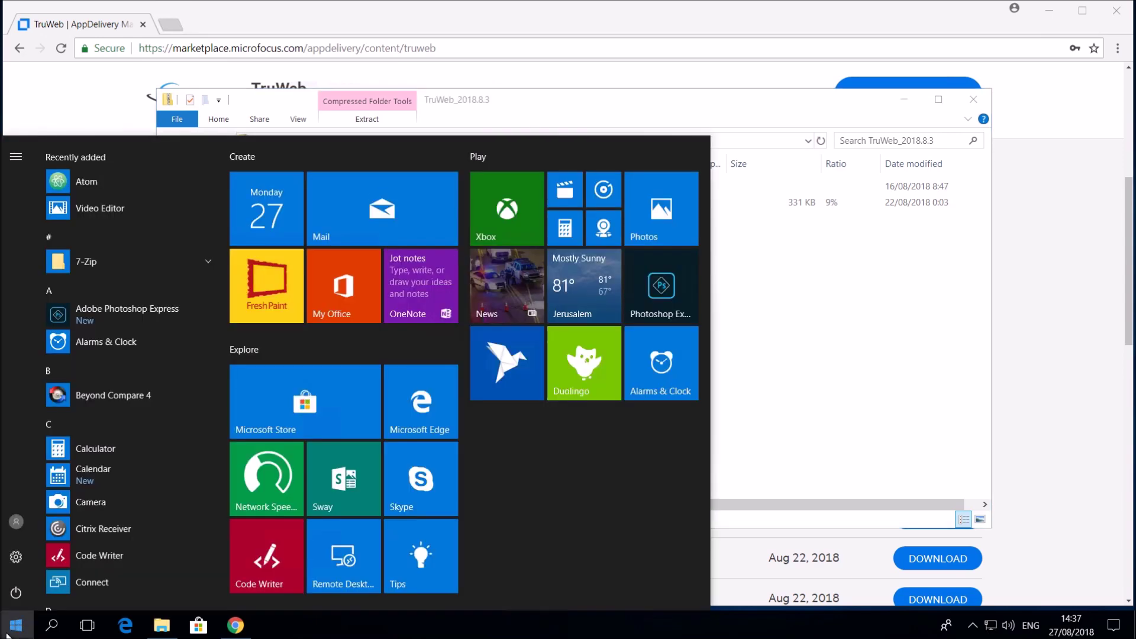
{"action": "type", "text": "c:\\"}
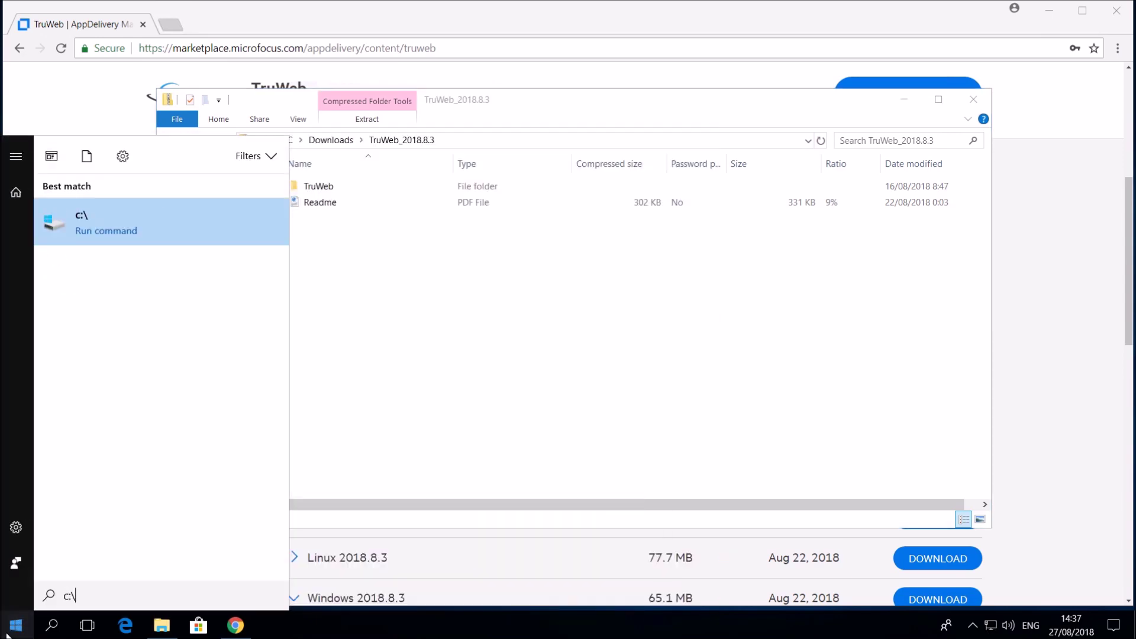
{"action": "key", "text": "Return"}
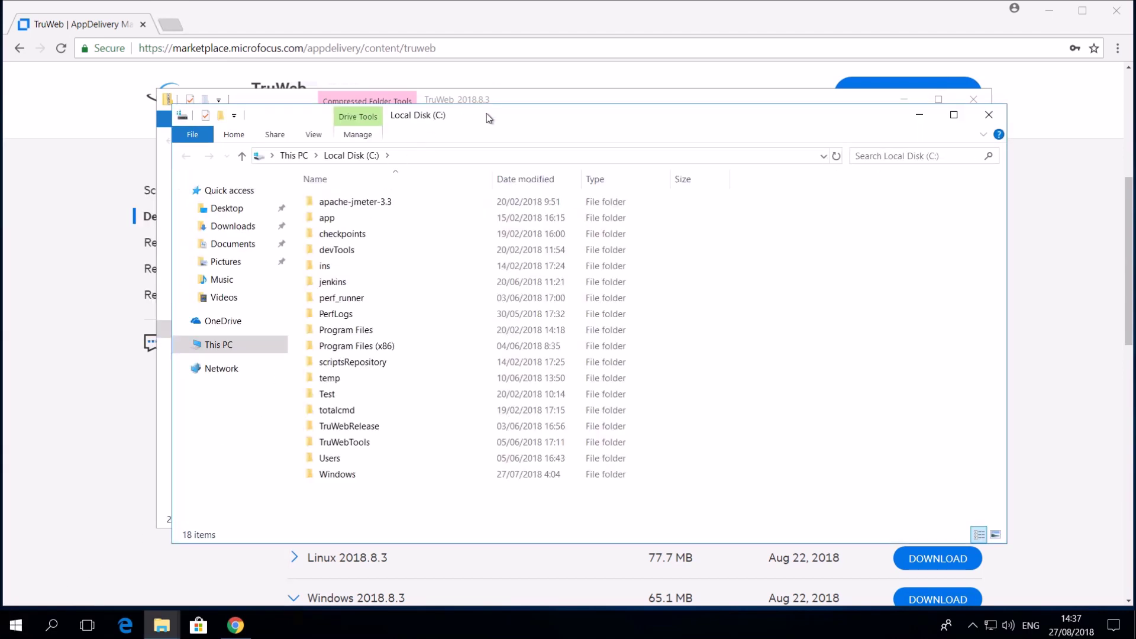
{"action": "left_click_drag", "start_coordinate": [486, 114], "coordinate": [754, 130]}
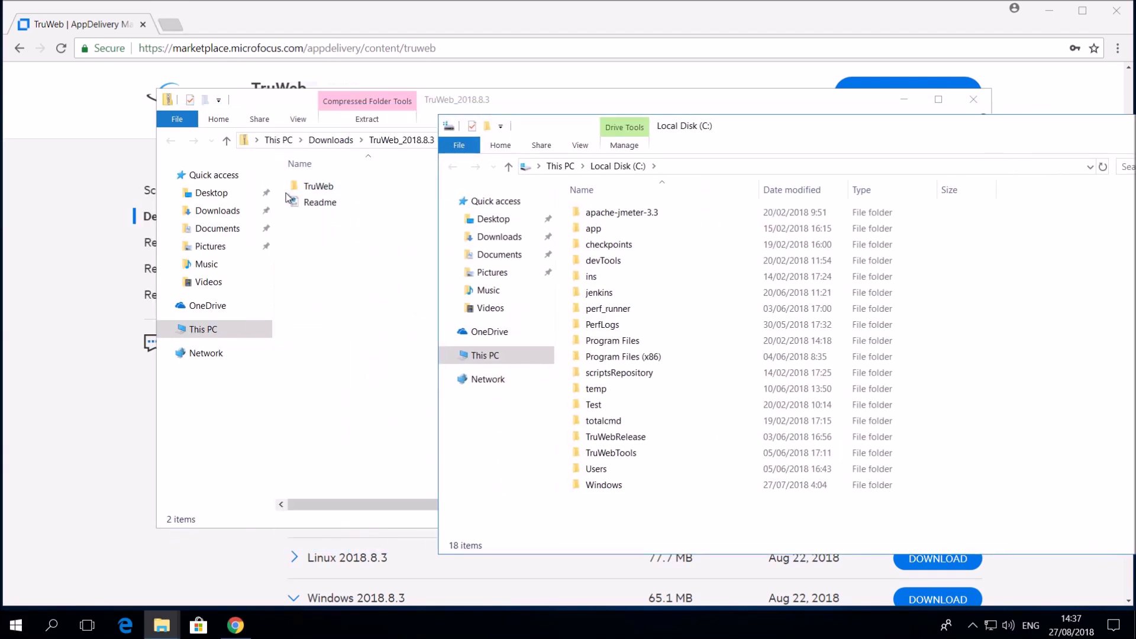
{"action": "left_click_drag", "start_coordinate": [307, 187], "coordinate": [1046, 485]}
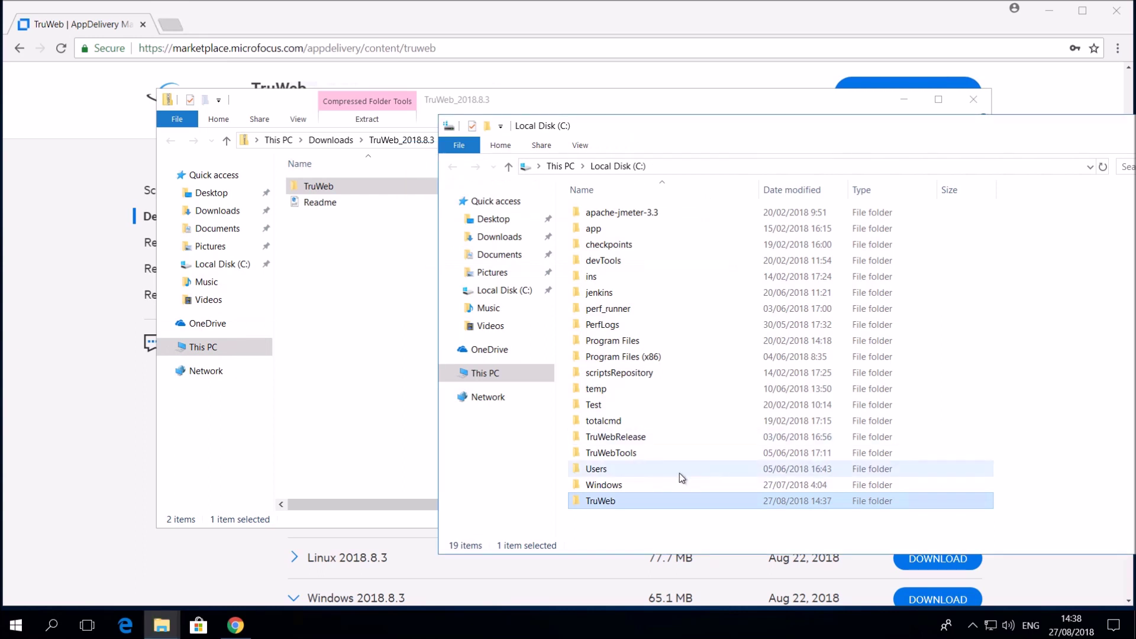
{"action": "double_click", "coordinate": [609, 502]}
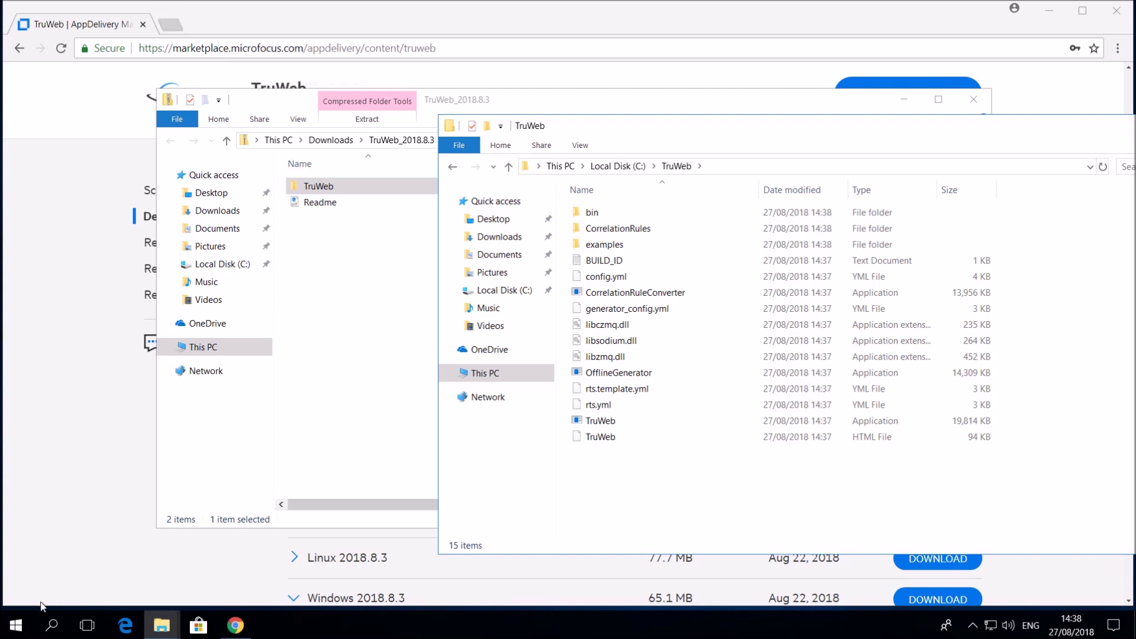
Step: Copy the C:\TruWeb folder path from the Explorer address bar
{"action": "left_click", "coordinate": [740, 166]}
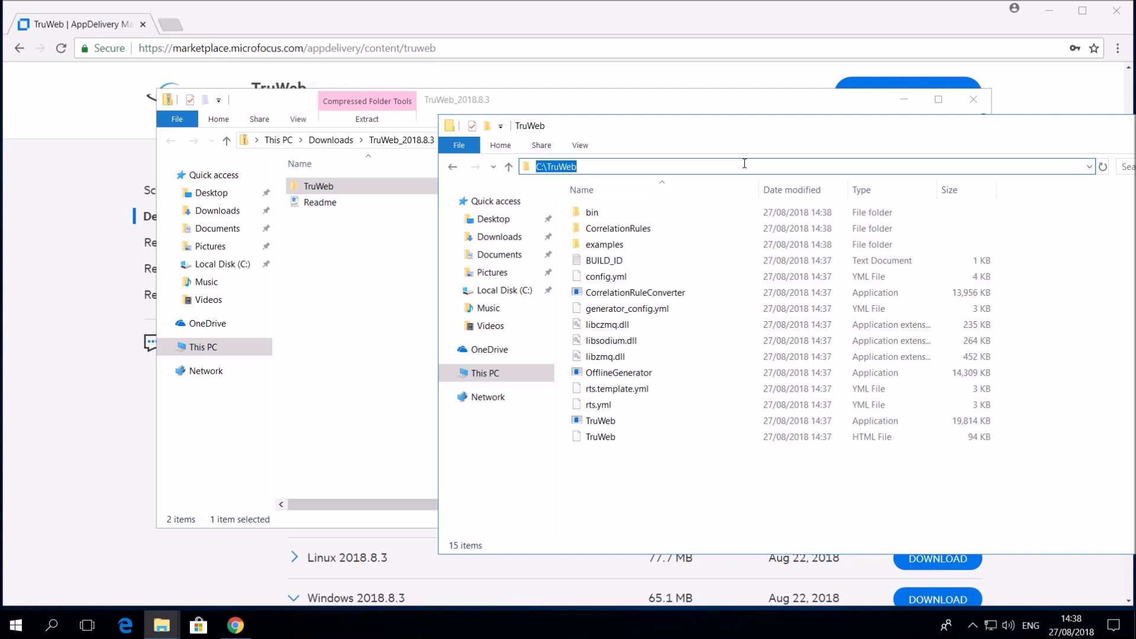
{"action": "right_click", "coordinate": [547, 167]}
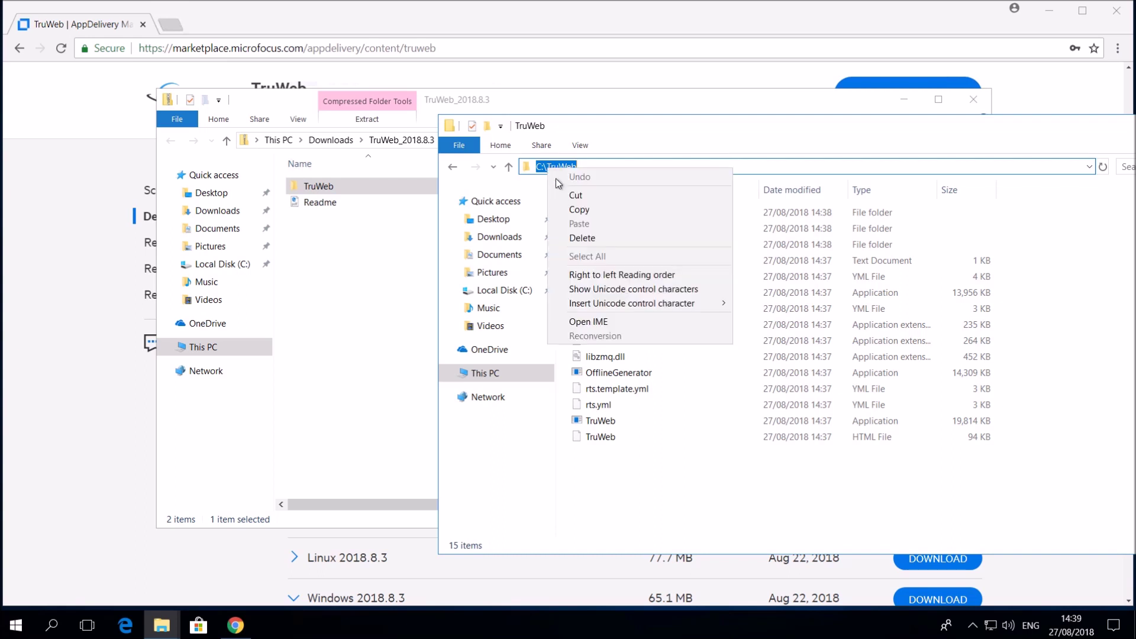
{"action": "left_click", "coordinate": [567, 210]}
Step: Search 'envi' and open Edit the system environment variables
{"action": "left_click", "coordinate": [12, 632]}
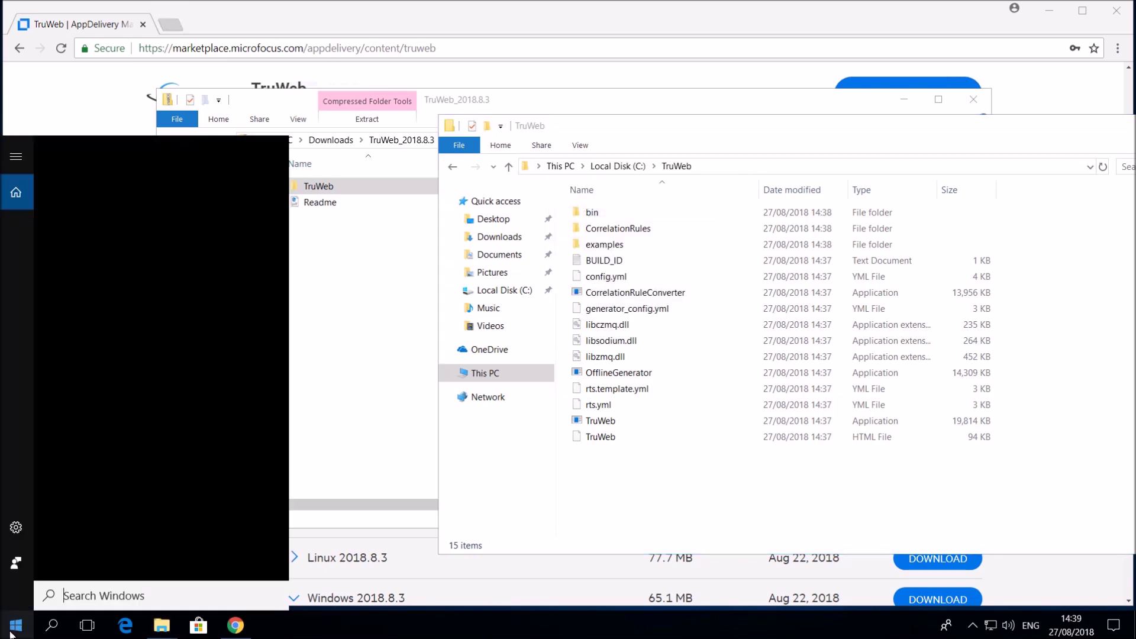
{"action": "type", "text": "en"}
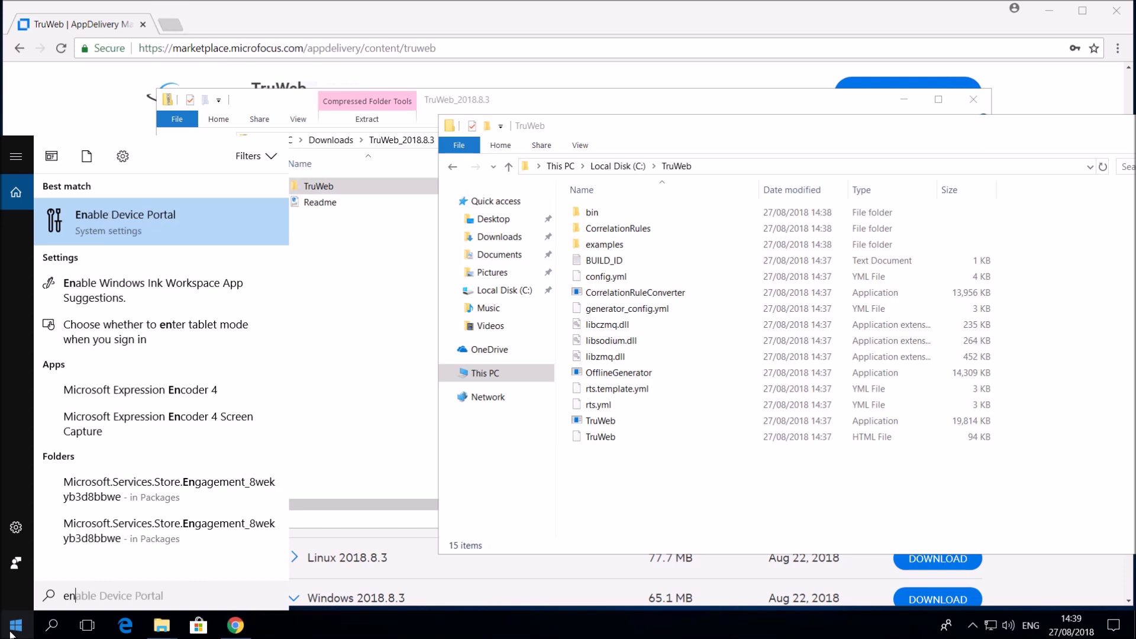
{"action": "type", "text": "vi"}
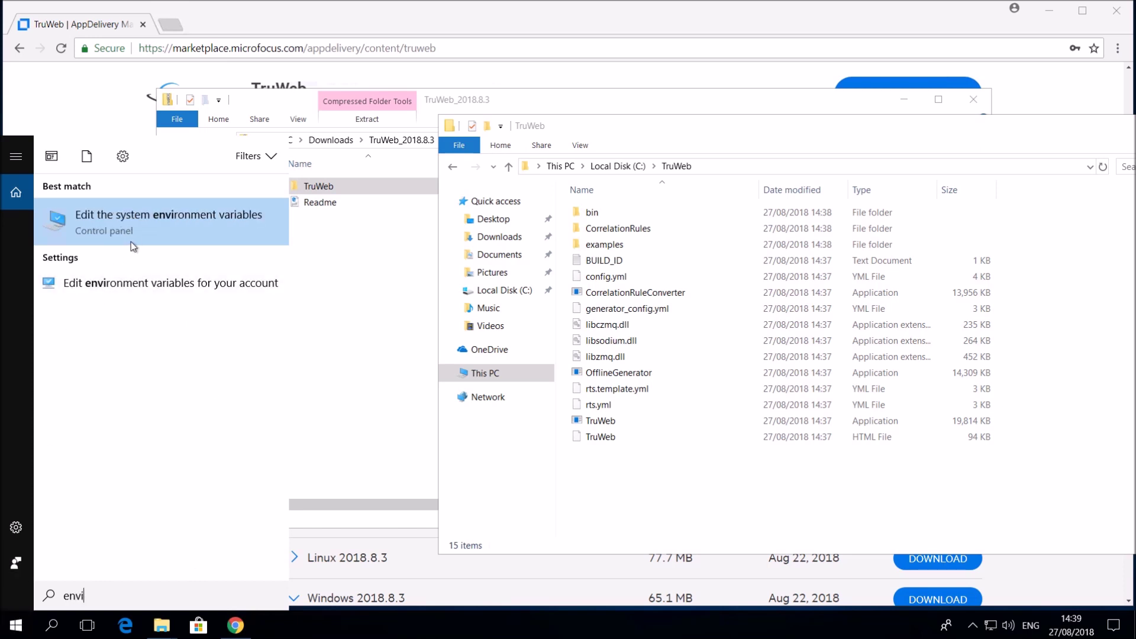
{"action": "left_click", "coordinate": [140, 225]}
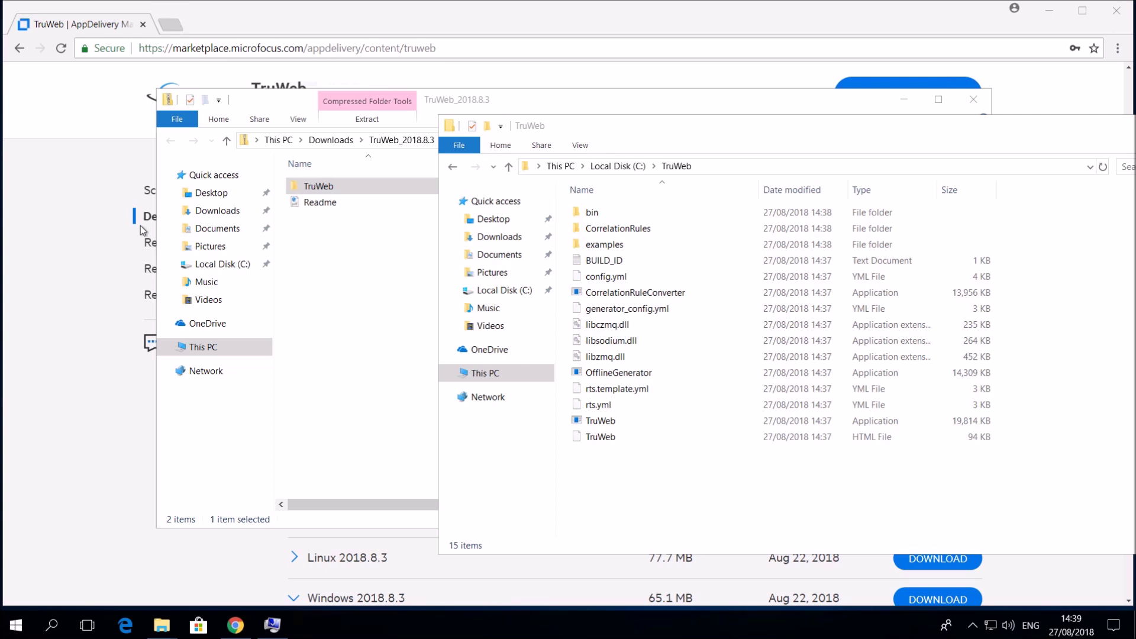
Step: Create user variable TRUWEB_PATH with the pasted value C:\TruWeb and confirm every dialog with OK
{"action": "left_click", "coordinate": [274, 626]}
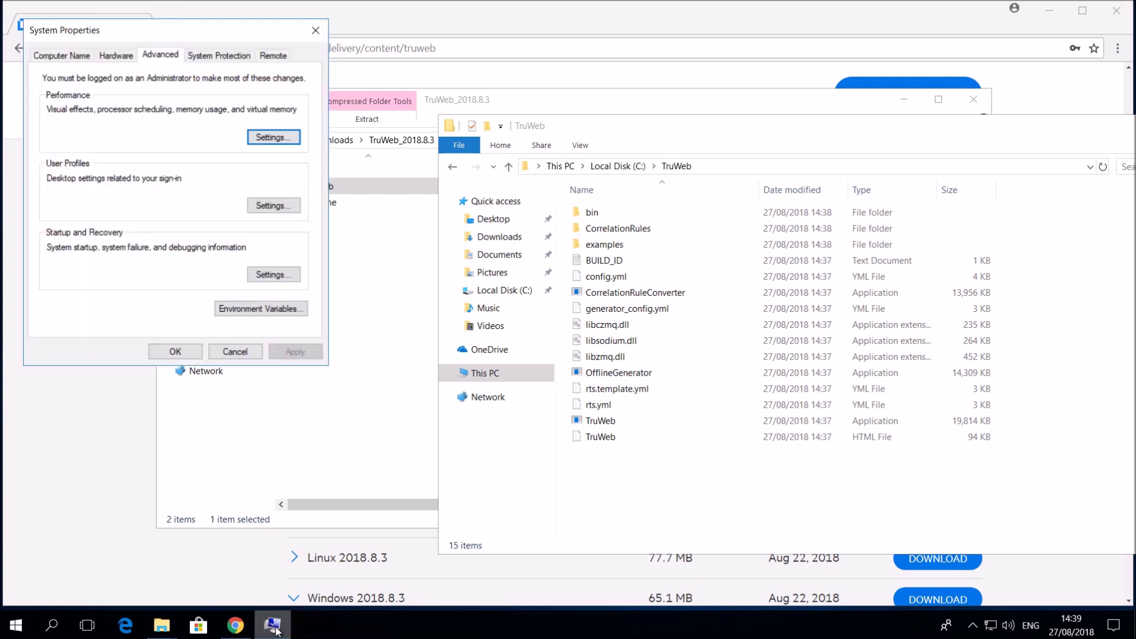
{"action": "left_click", "coordinate": [273, 315]}
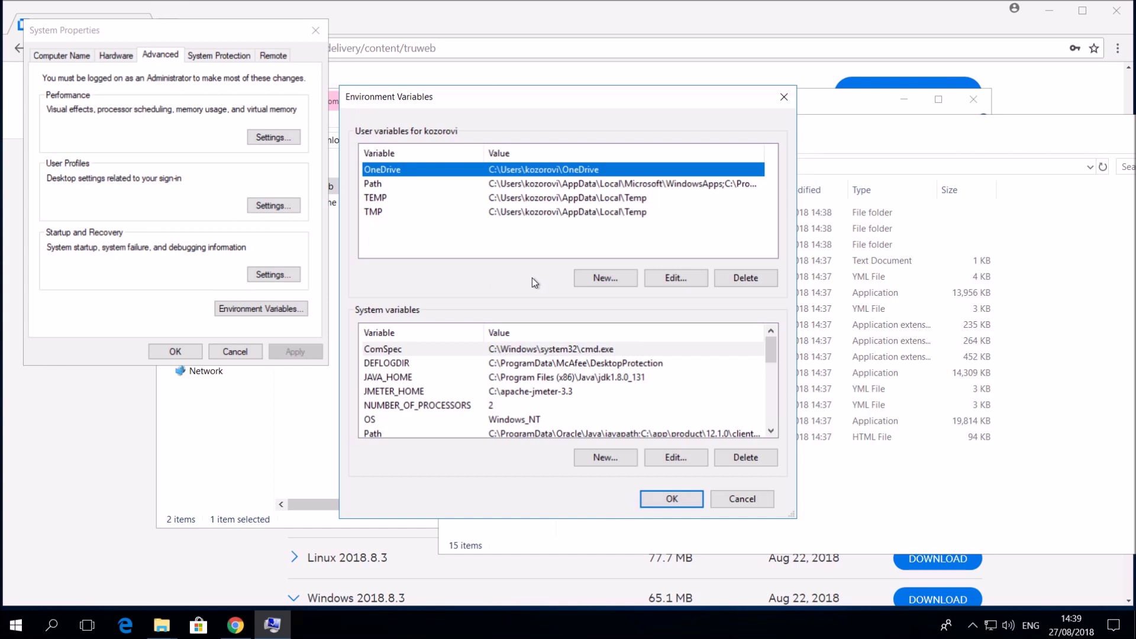
{"action": "left_click", "coordinate": [590, 278]}
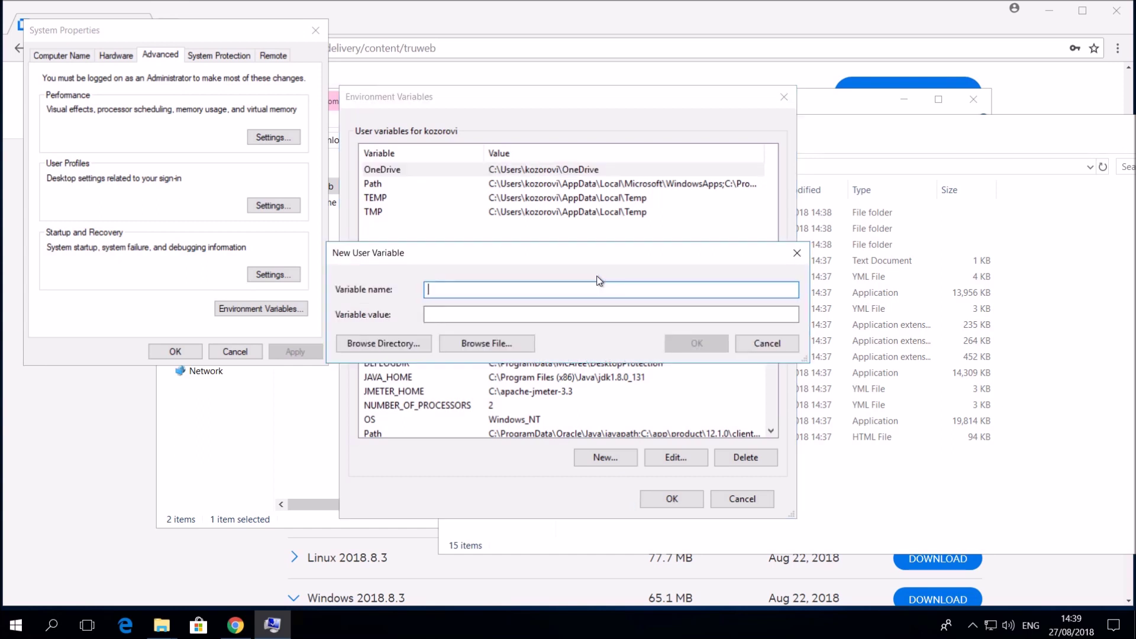
{"action": "type", "text": "TRUWEB_PATH"}
{"action": "key", "text": "Tab"}
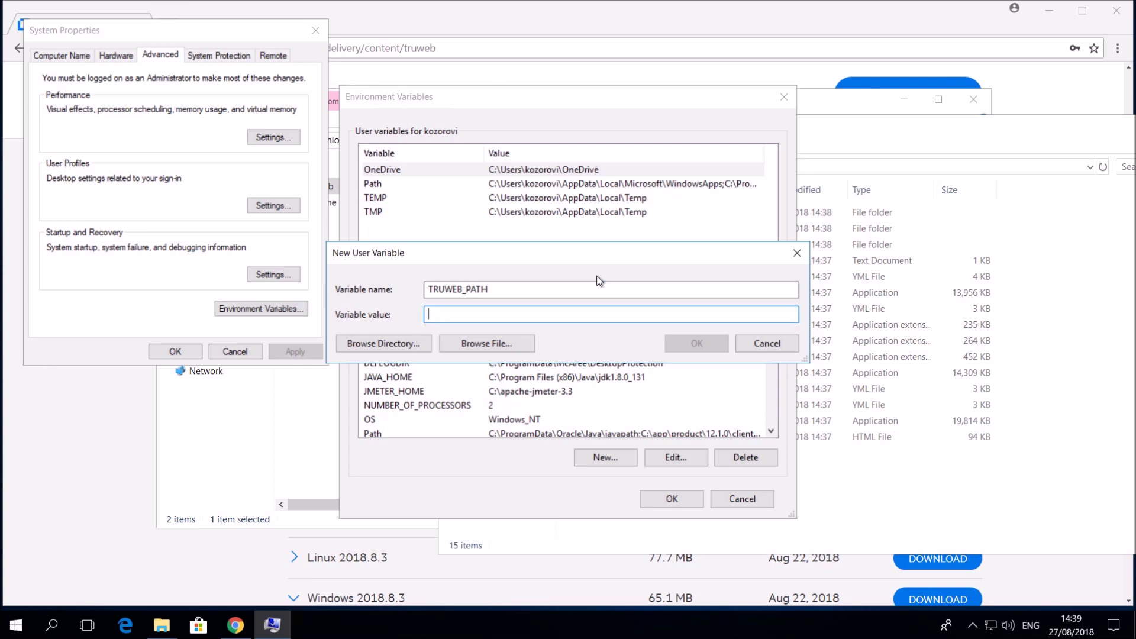
{"action": "key", "text": "ctrl+v"}
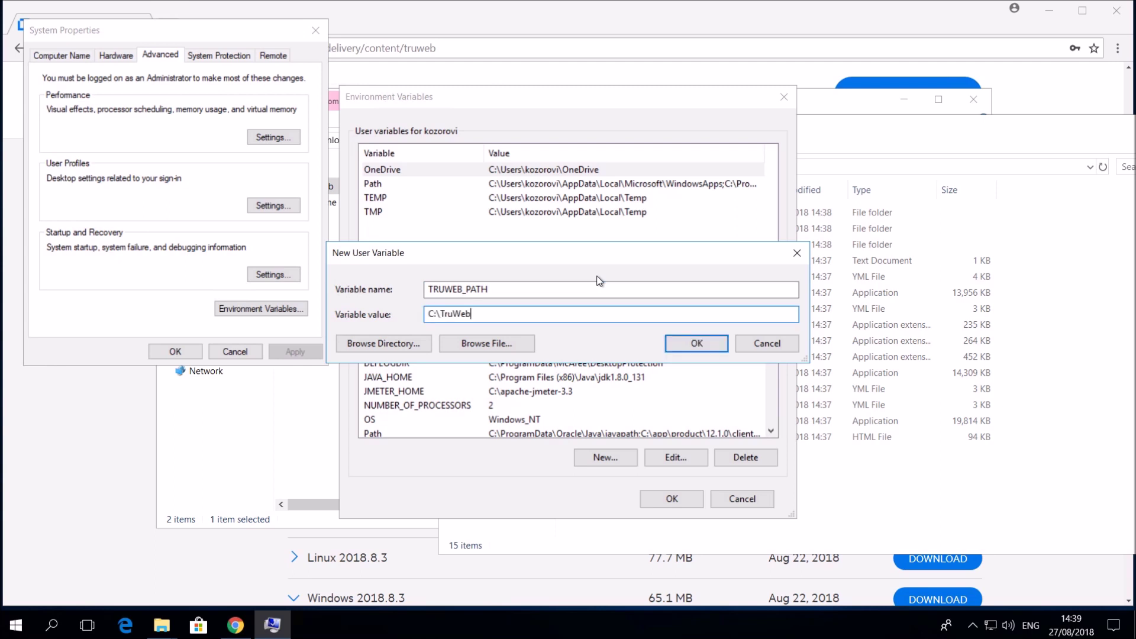
{"action": "left_click", "coordinate": [684, 346]}
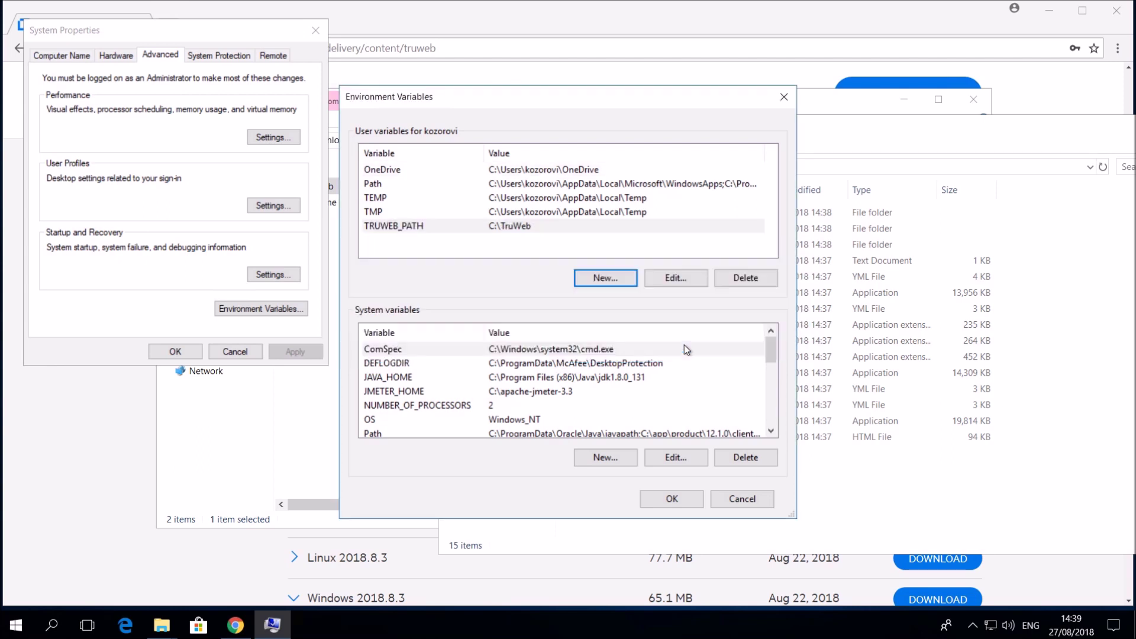
{"action": "left_click", "coordinate": [659, 503]}
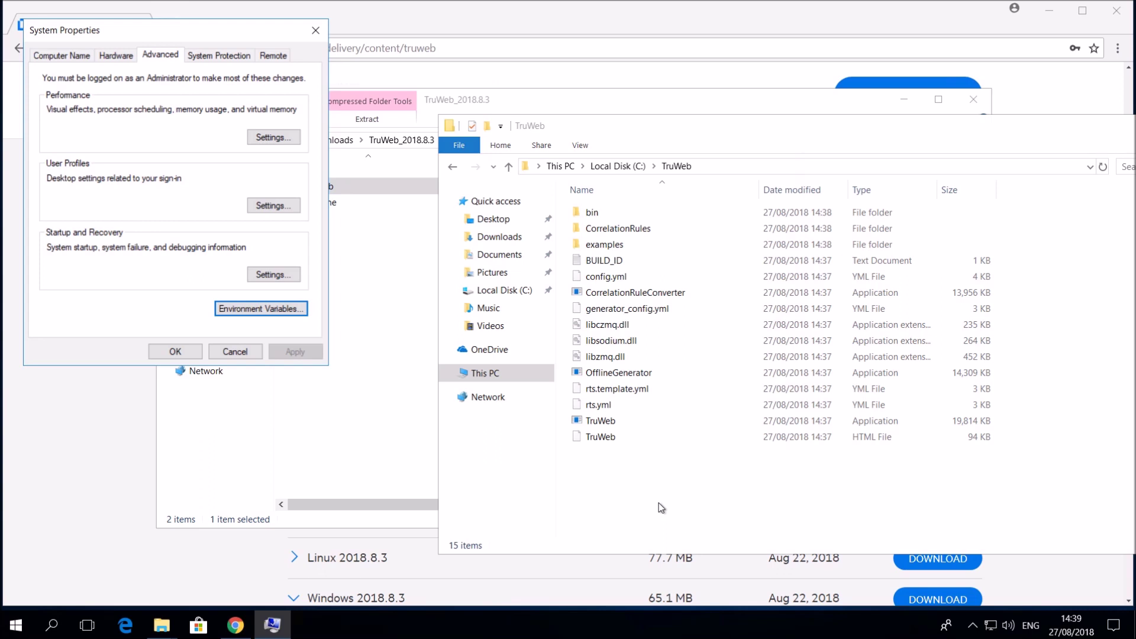
{"action": "left_click", "coordinate": [159, 356]}
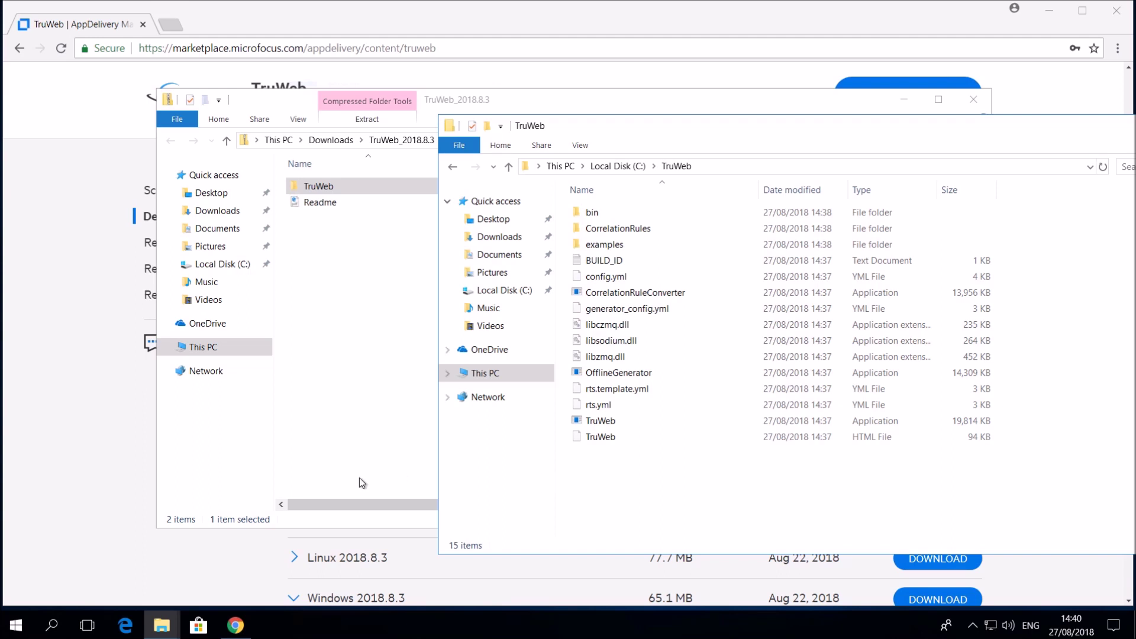
Step: Expand Plug-in for atom.io 2018.8.3, download truweb-atom-plugin.zip (679.2 KB) and open it
{"action": "left_click", "coordinate": [241, 633]}
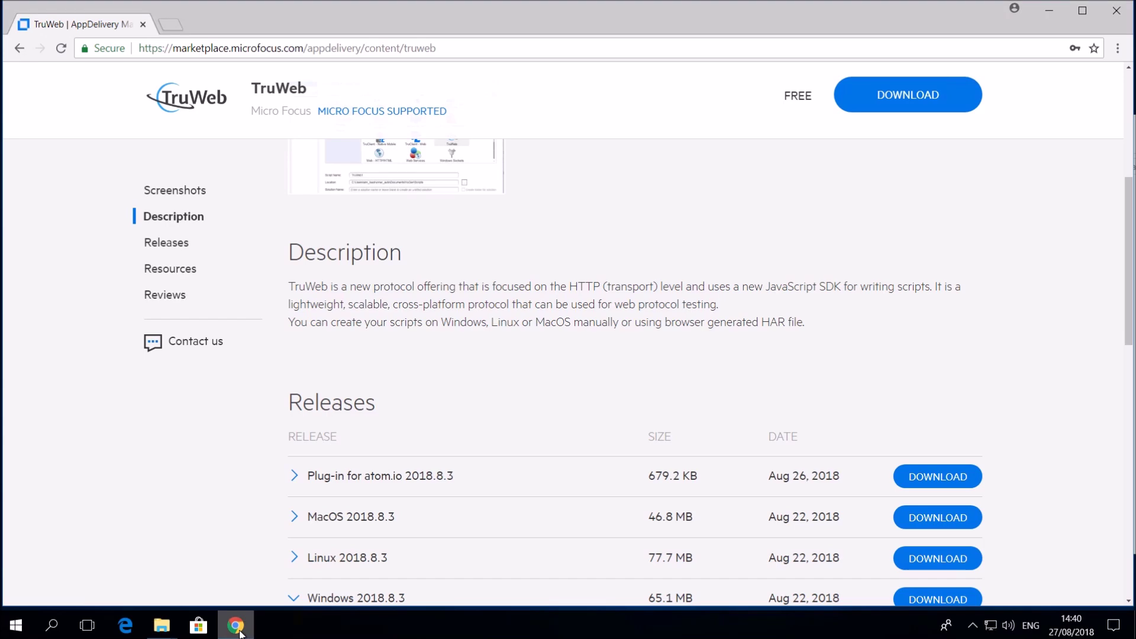
{"action": "left_click", "coordinate": [405, 488]}
{"action": "scroll", "coordinate": [405, 487], "scroll_direction": "down", "scroll_amount": 3}
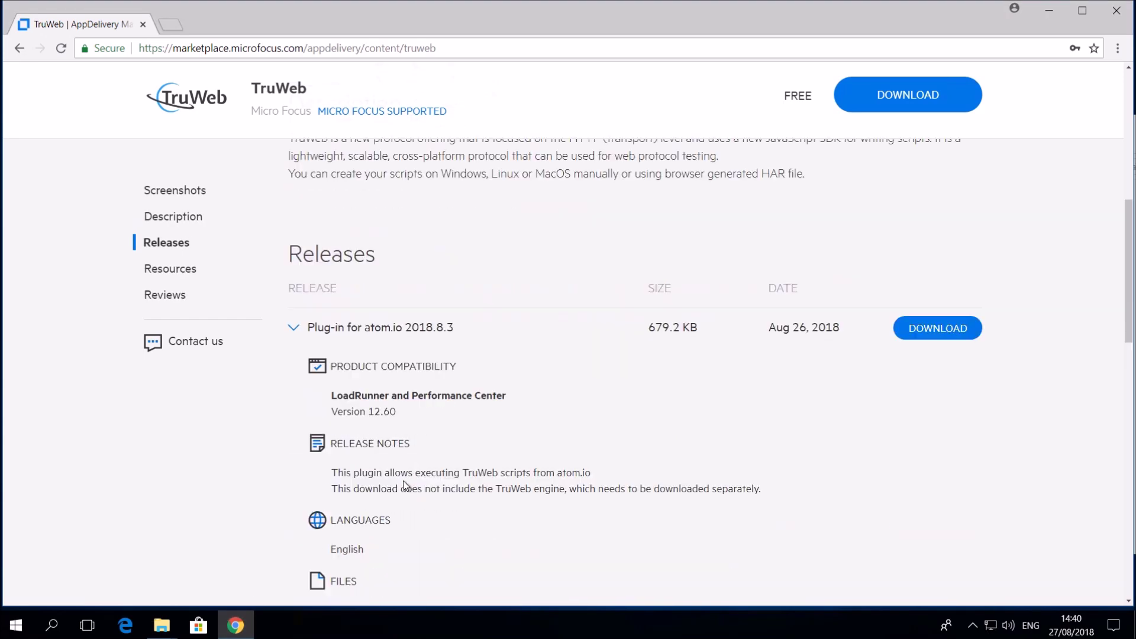
{"action": "scroll", "coordinate": [404, 486], "scroll_direction": "down", "scroll_amount": 2}
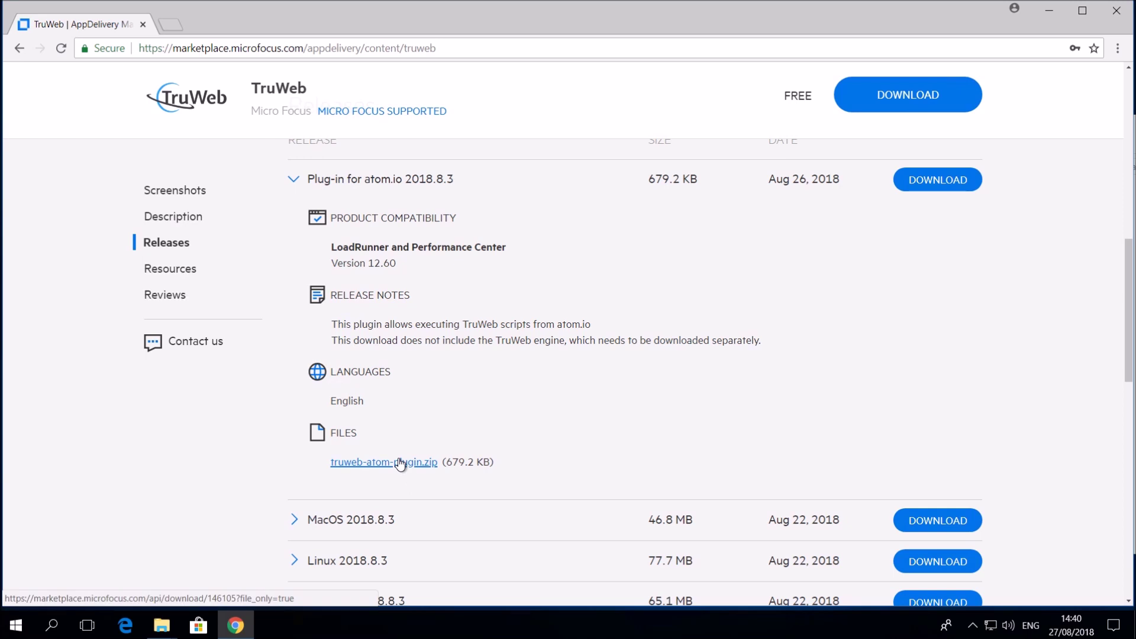
{"action": "left_click", "coordinate": [400, 463]}
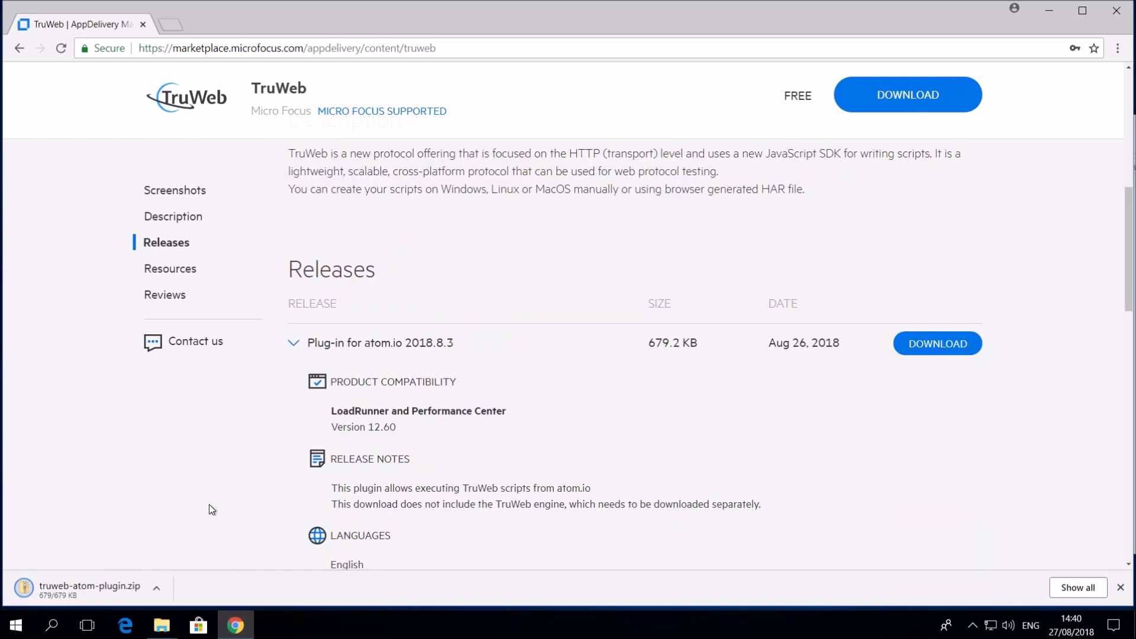
{"action": "left_click", "coordinate": [94, 588]}
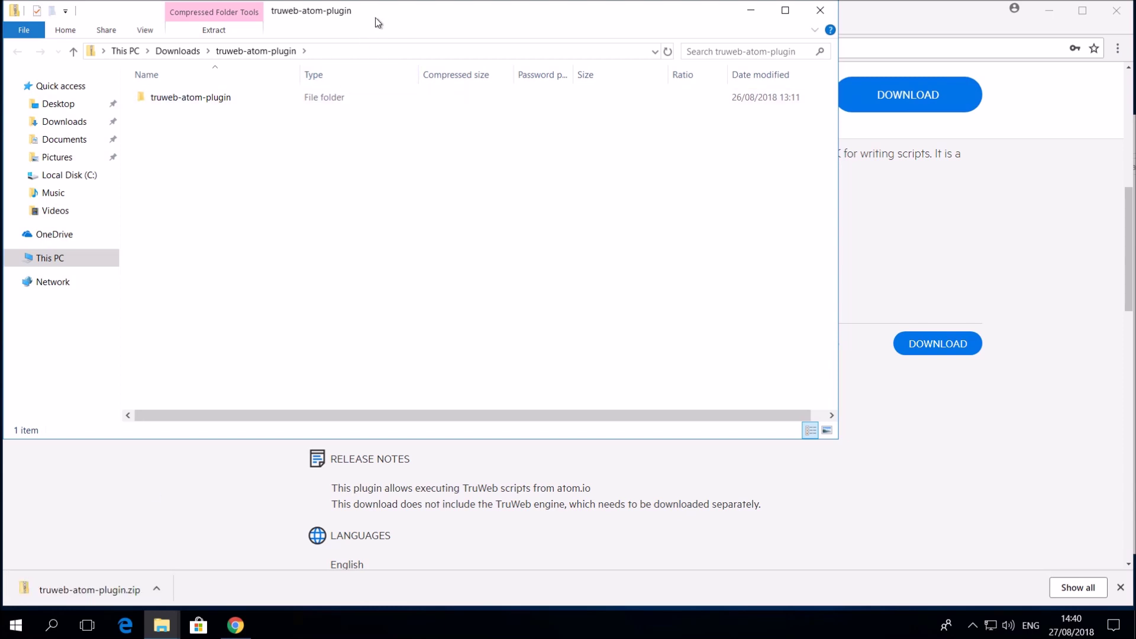
Step: Open the user's C:\Users\<user>\.atom\packages folder in a second Explorer window
{"action": "left_click_drag", "start_coordinate": [388, 11], "coordinate": [645, 24]}
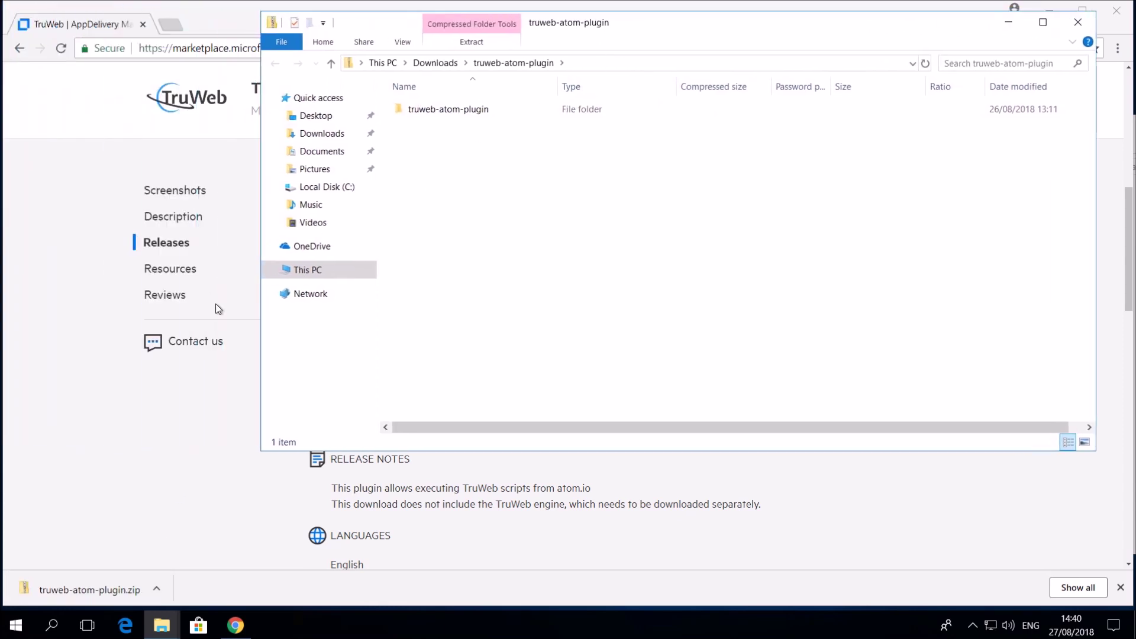
{"action": "left_click", "coordinate": [19, 631]}
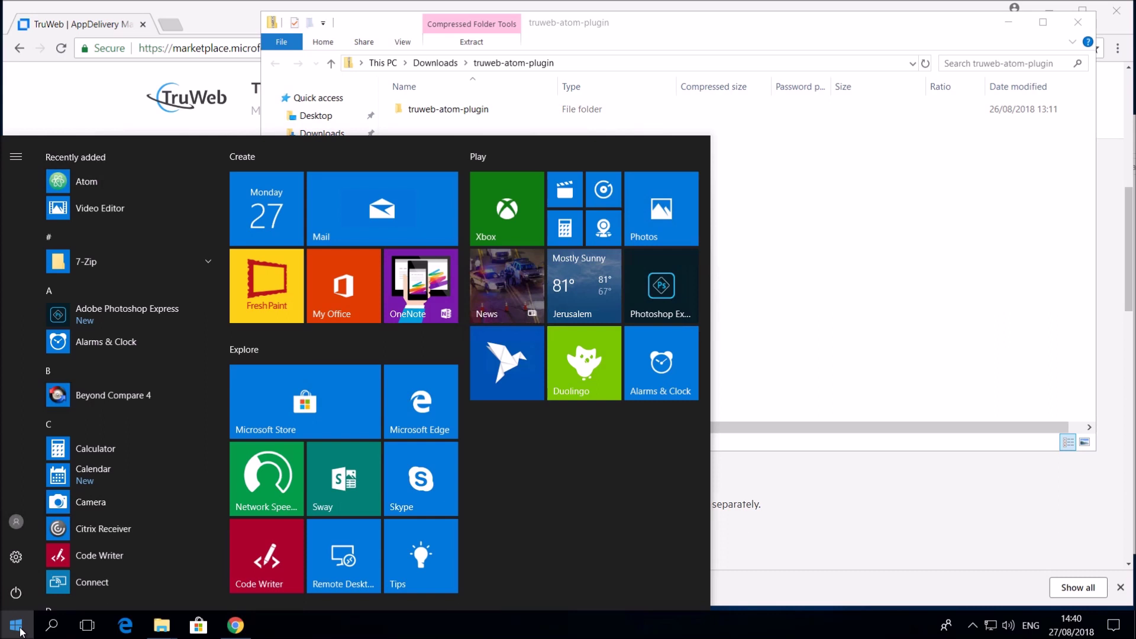
{"action": "type", "text": "c:\\"}
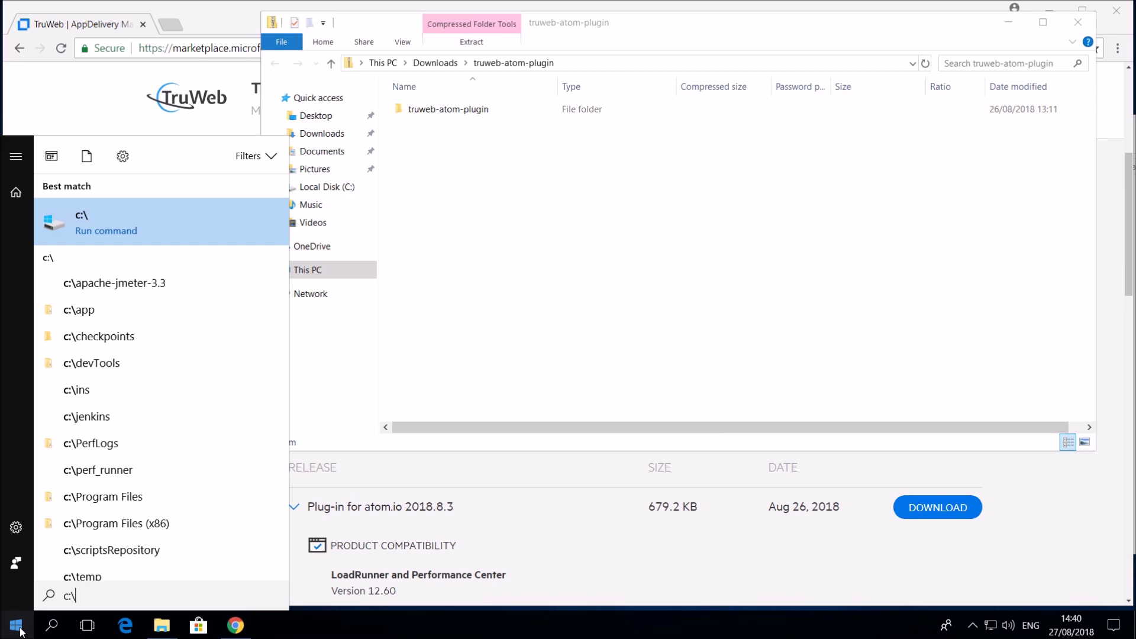
{"action": "key", "text": "Return"}
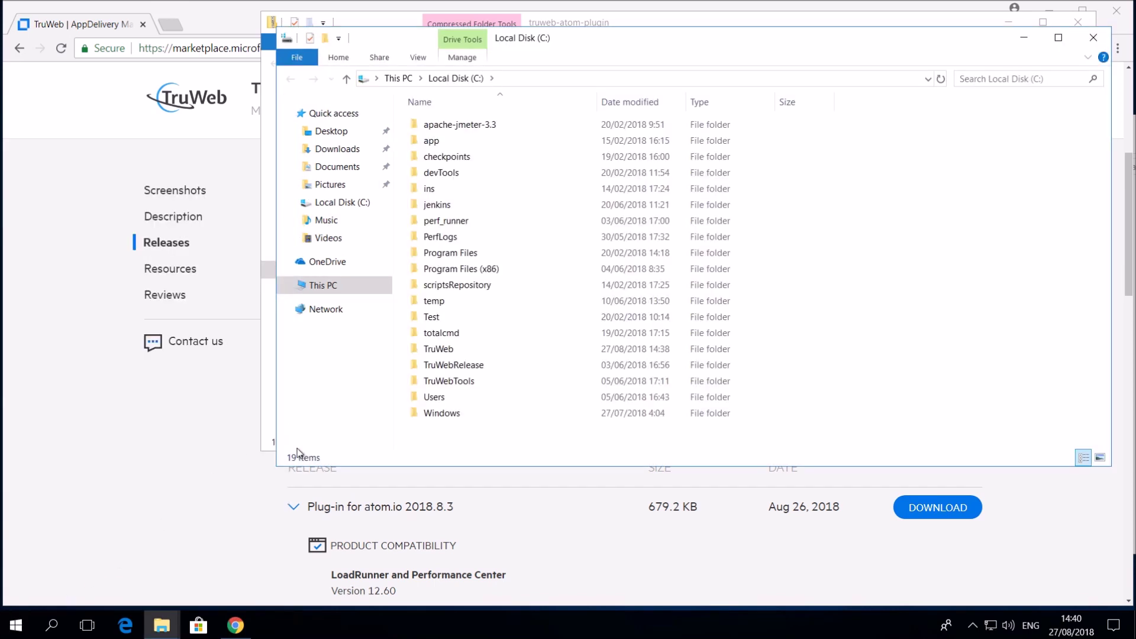
{"action": "double_click", "coordinate": [436, 394]}
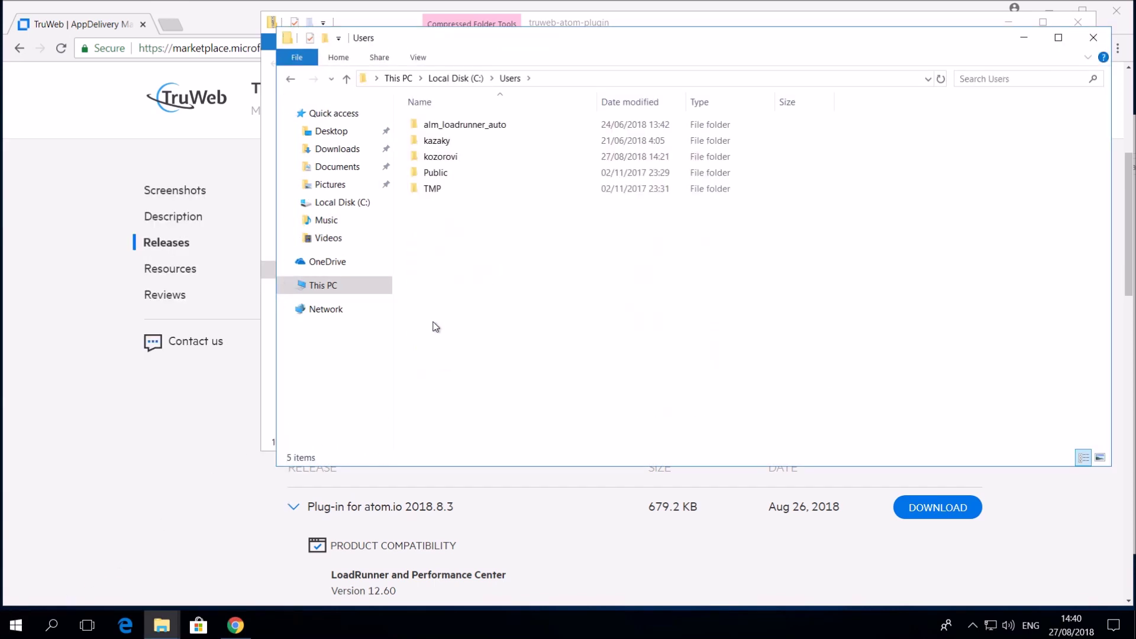
{"action": "double_click", "coordinate": [441, 156]}
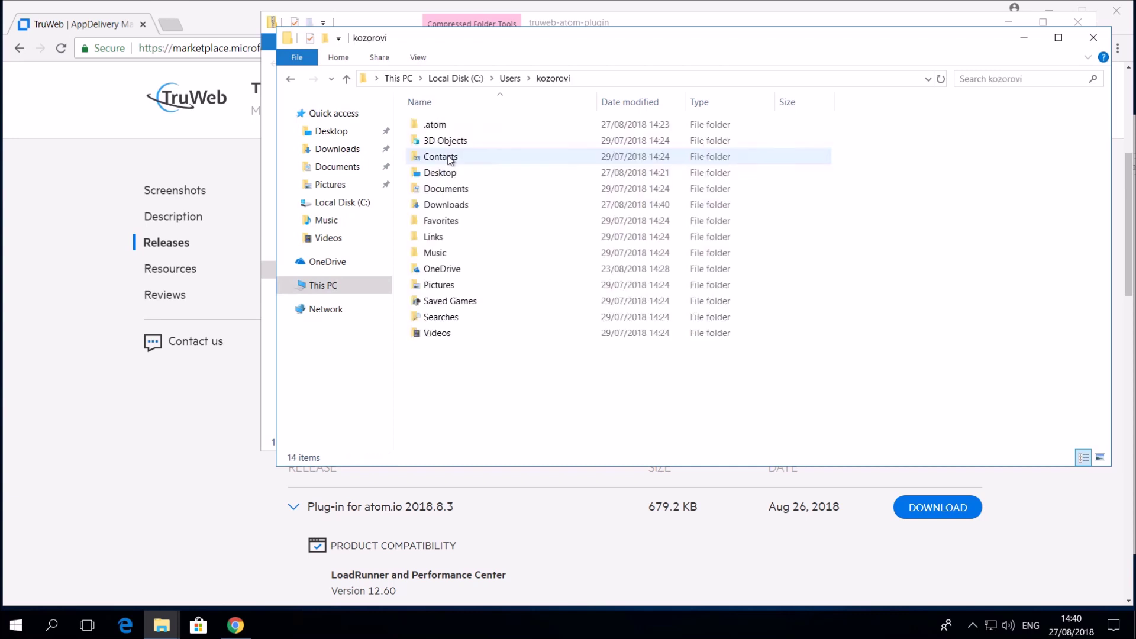
{"action": "double_click", "coordinate": [443, 125]}
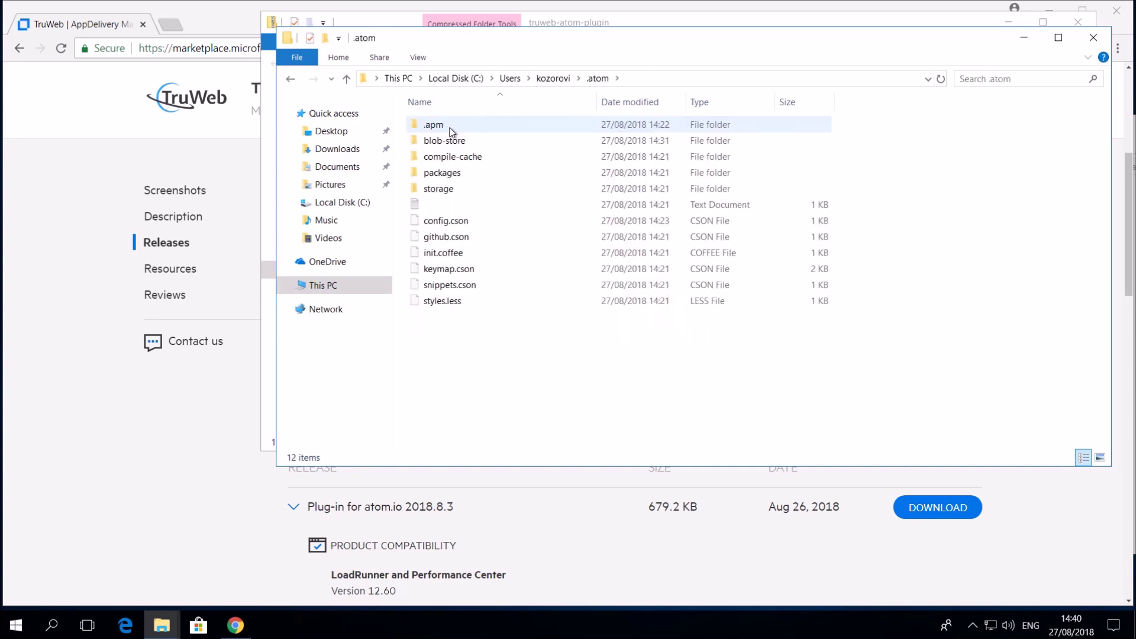
{"action": "double_click", "coordinate": [462, 172]}
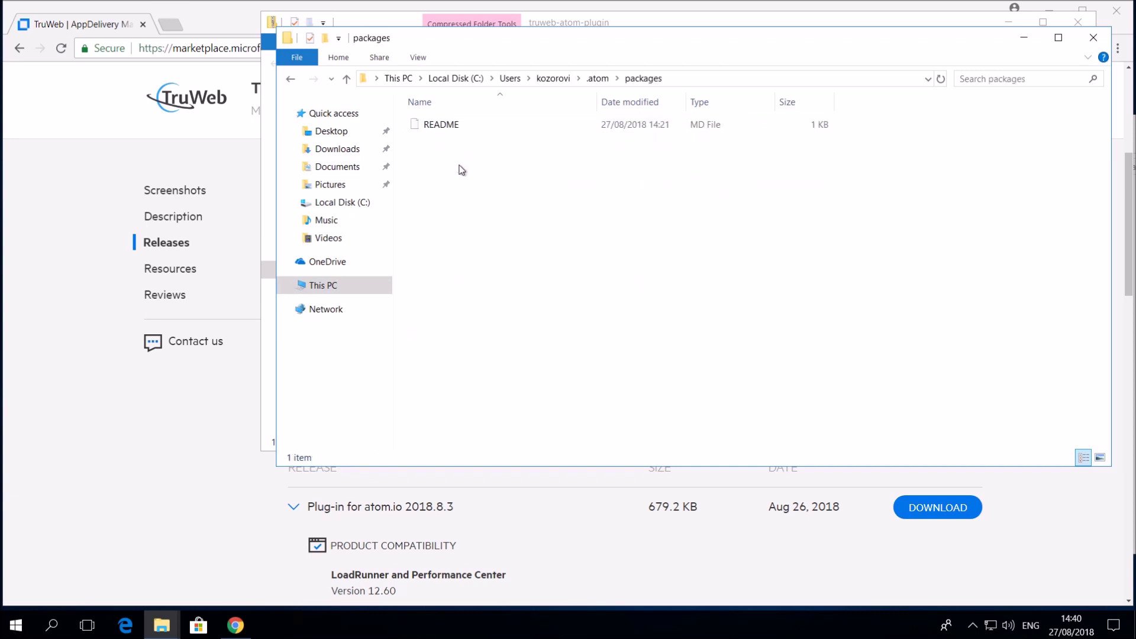
Step: Copy the truweb-atom-plugin folder from the zip into .atom\packages
{"action": "left_click_drag", "start_coordinate": [506, 42], "coordinate": [609, 213]}
{"action": "left_click_drag", "start_coordinate": [451, 112], "coordinate": [582, 346]}
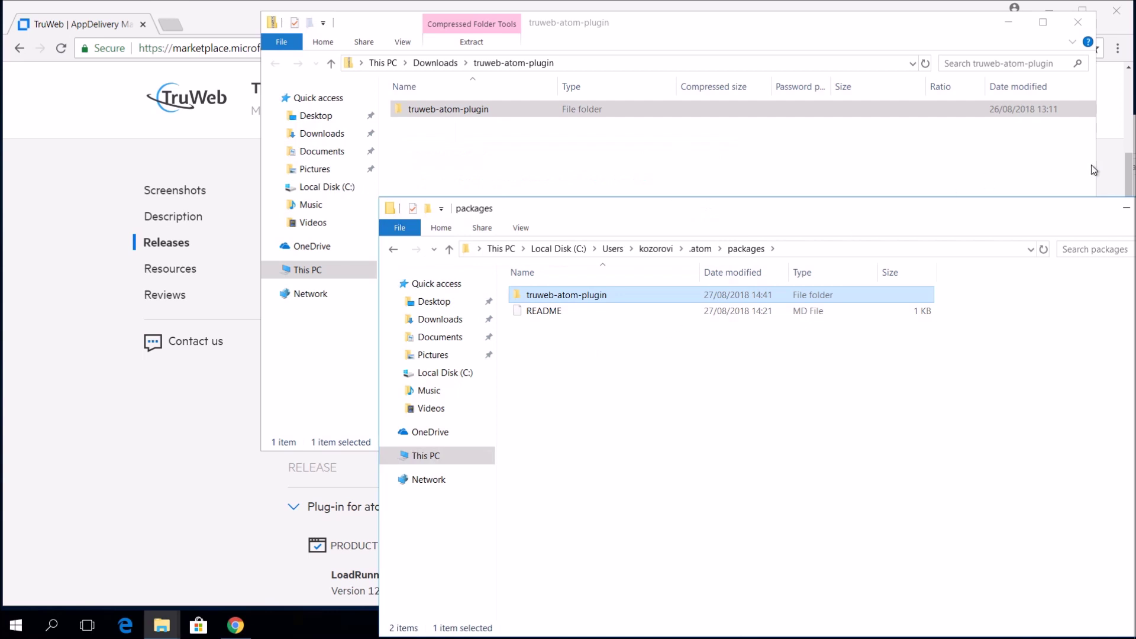
{"action": "left_click", "coordinate": [1125, 208]}
Step: Launch Atom from the desktop and confirm the TruWeb menu lists Run single user and Run scenario
{"action": "left_click", "coordinate": [1009, 22]}
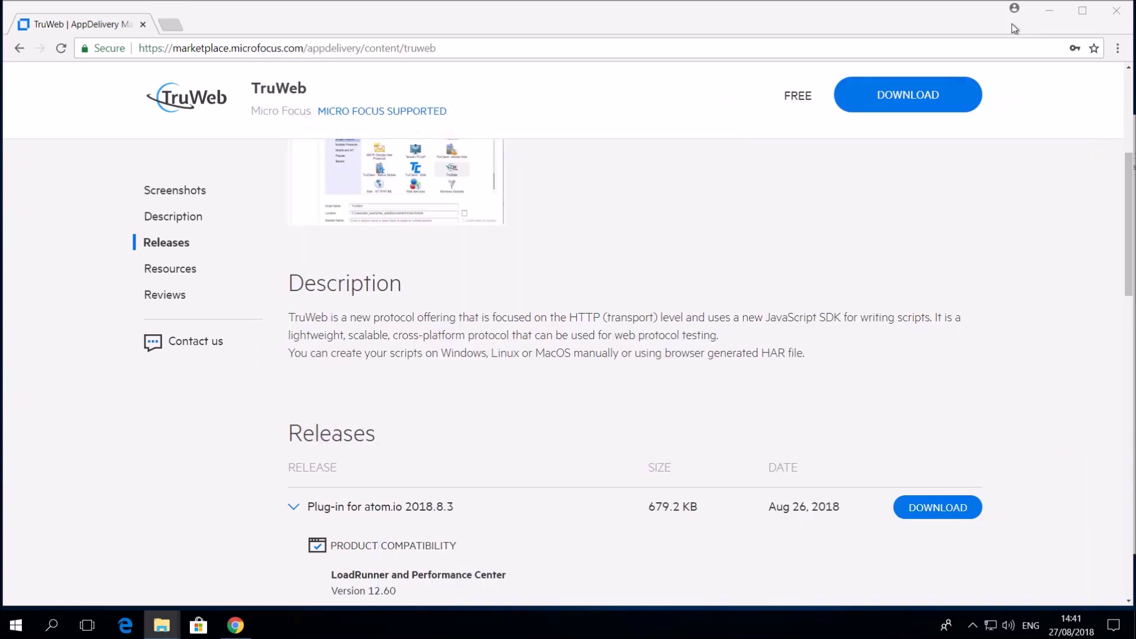
{"action": "left_click", "coordinate": [1049, 11]}
{"action": "left_click", "coordinate": [17, 470]}
{"action": "double_click", "coordinate": [18, 471]}
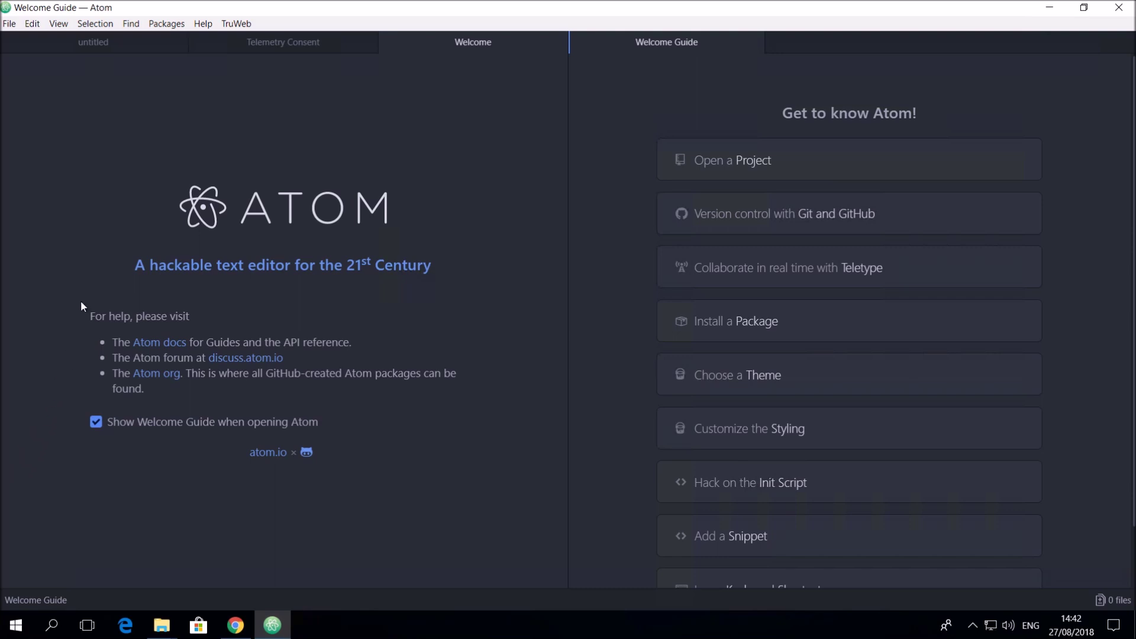
{"action": "left_click", "coordinate": [243, 26]}
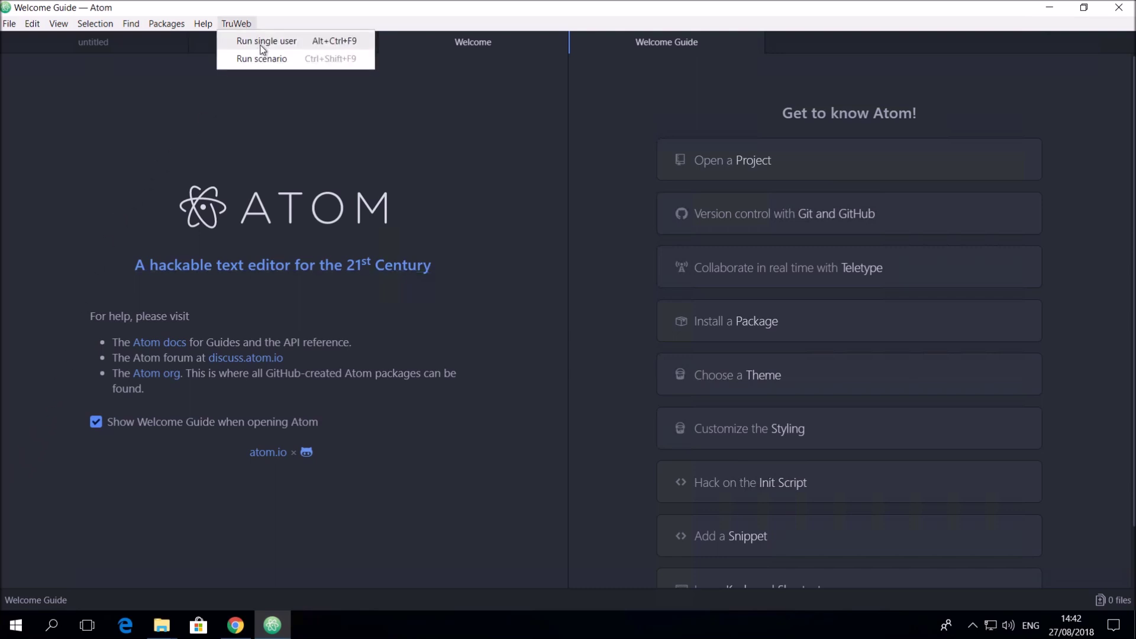
{"action": "left_click", "coordinate": [264, 93]}
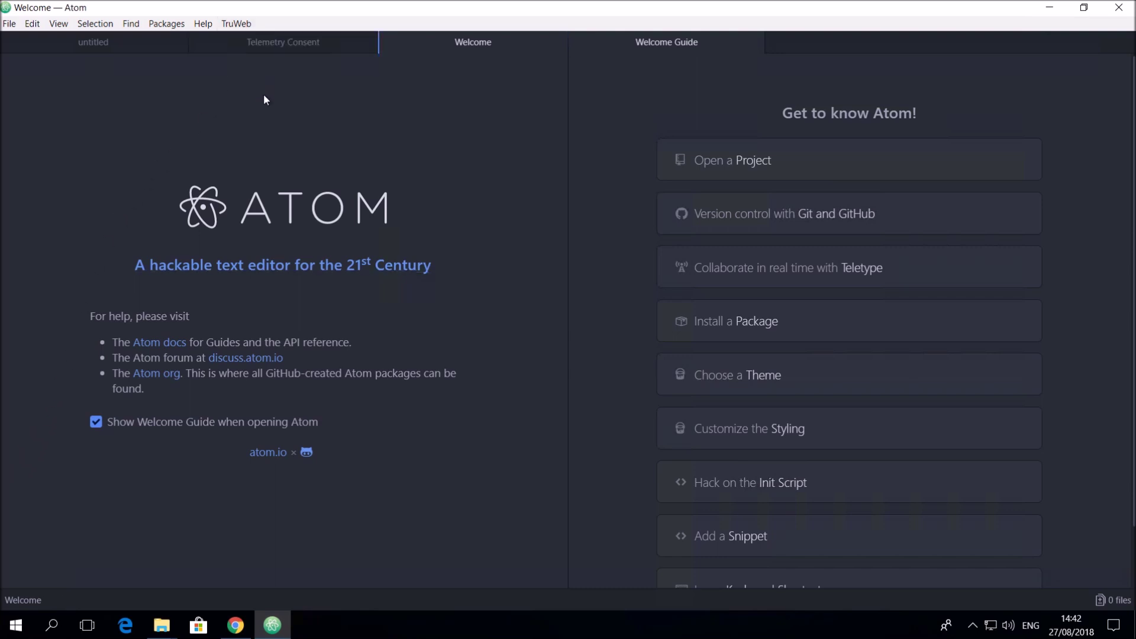